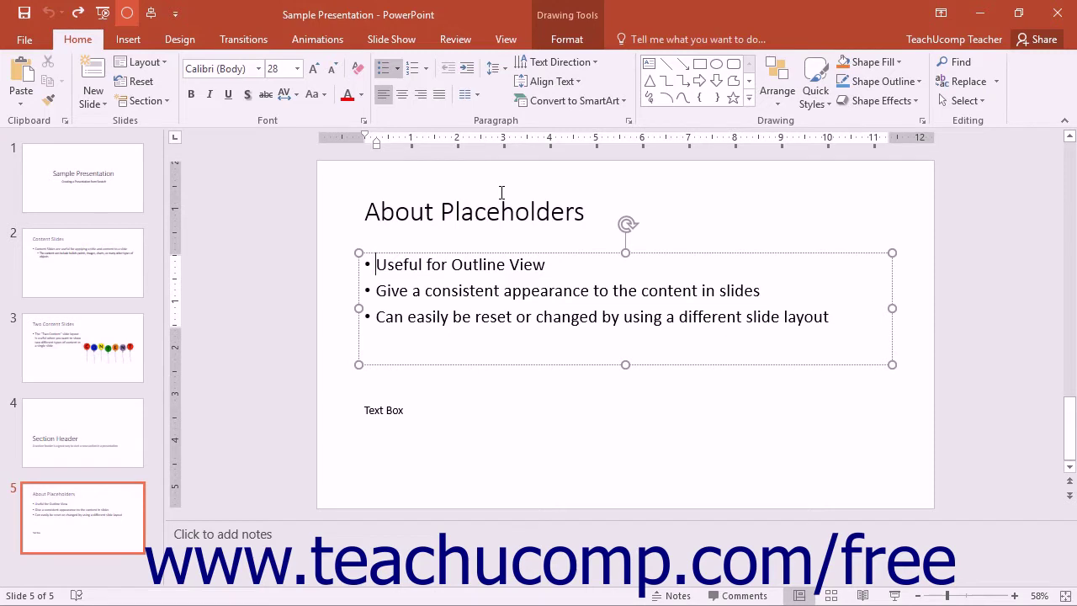
Set the font at the start of the first bullet line, before 'Useful', to Webdings
drag(376, 264, 783, 291)
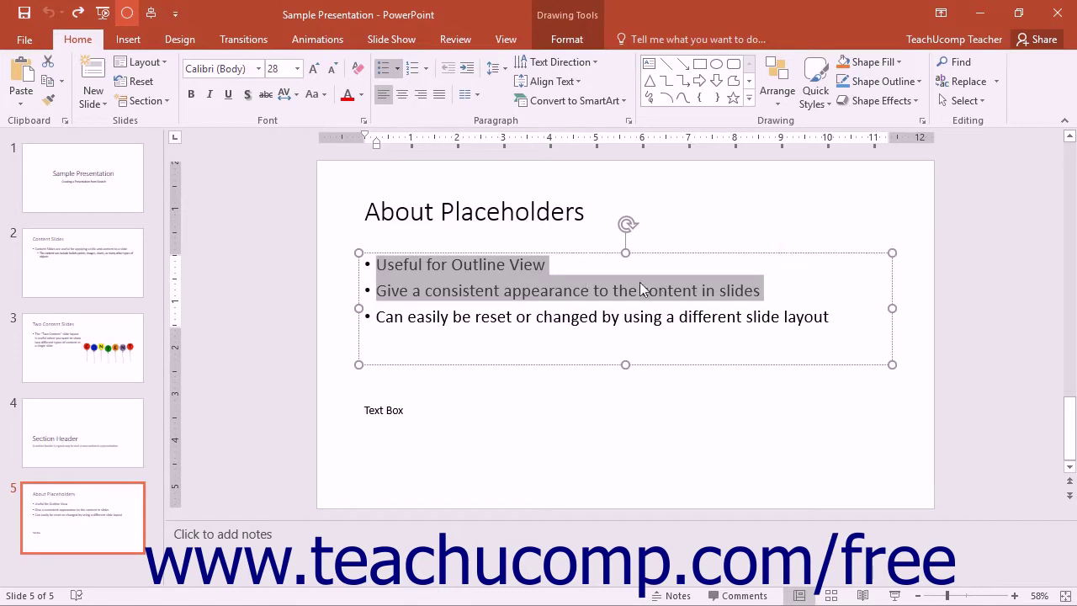
click(568, 260)
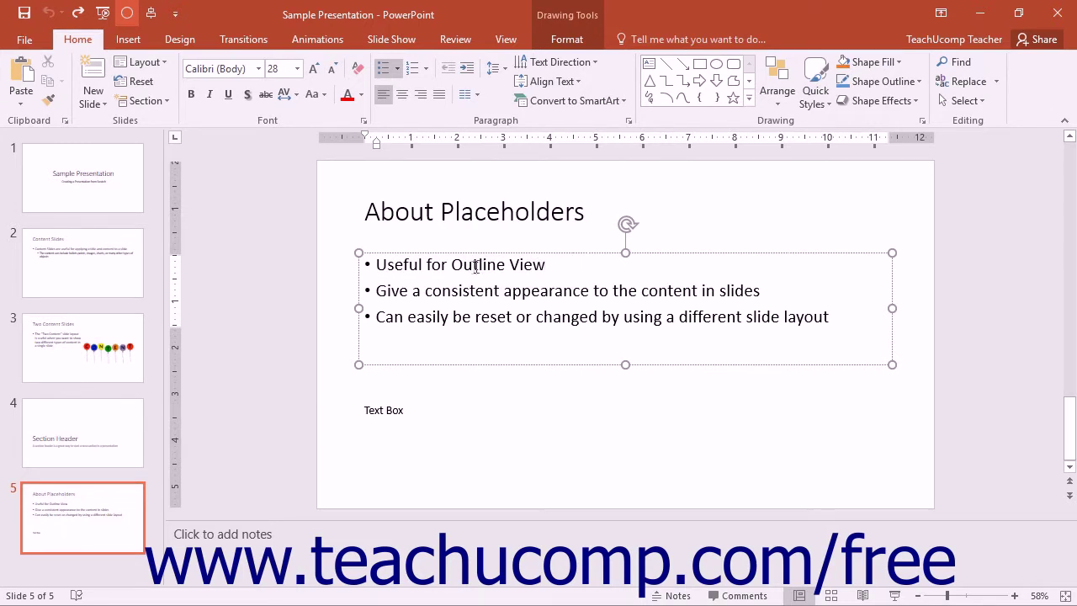
click(376, 265)
click(260, 70)
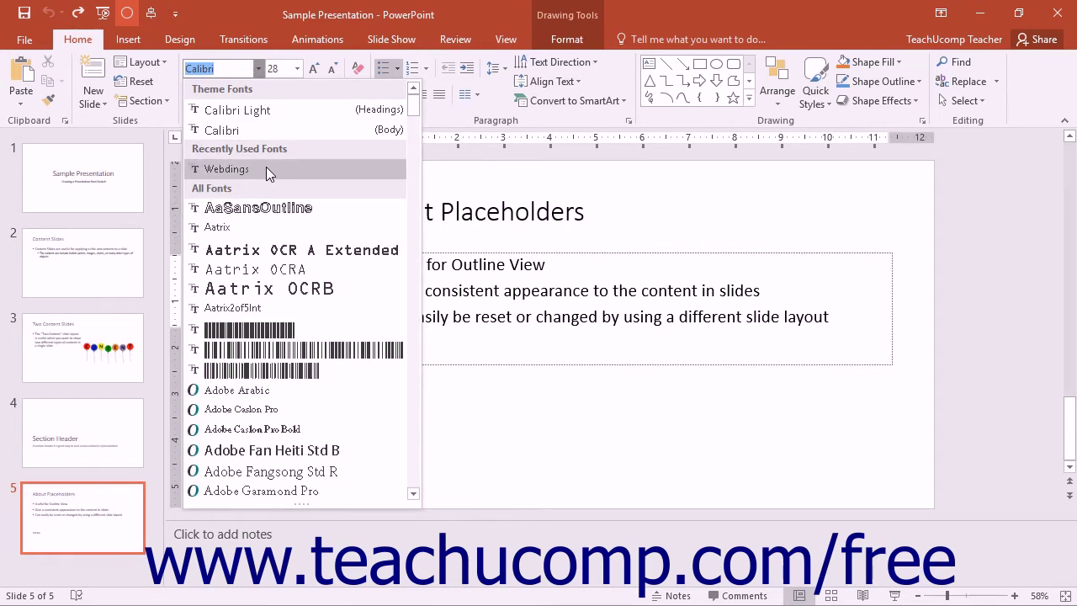
click(266, 168)
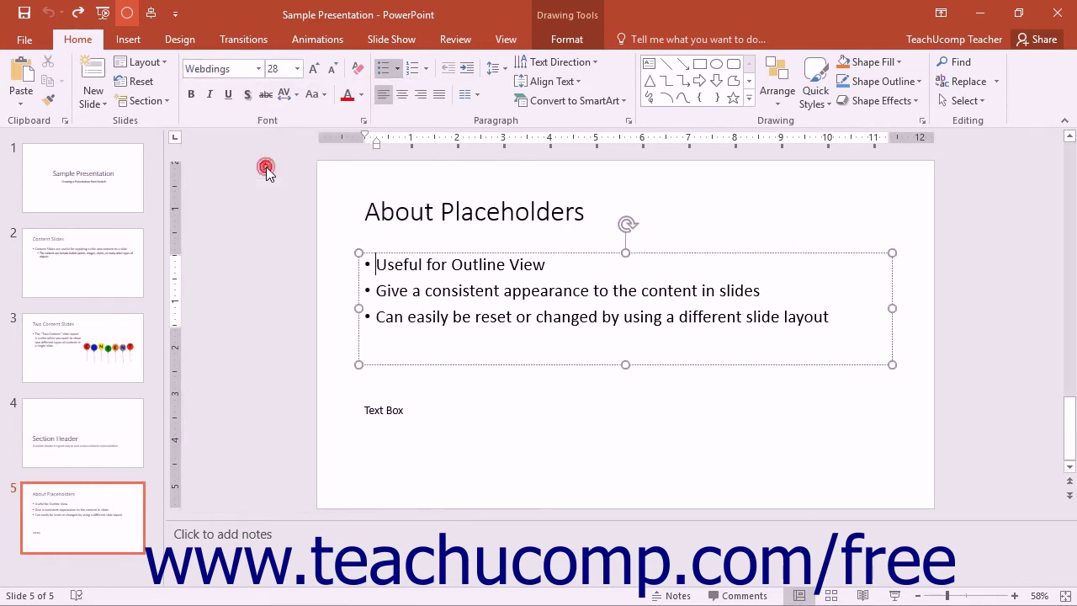
Pick the Checkmark Bullets style in Bullets and Numbering and begin customizing its symbol
click(399, 67)
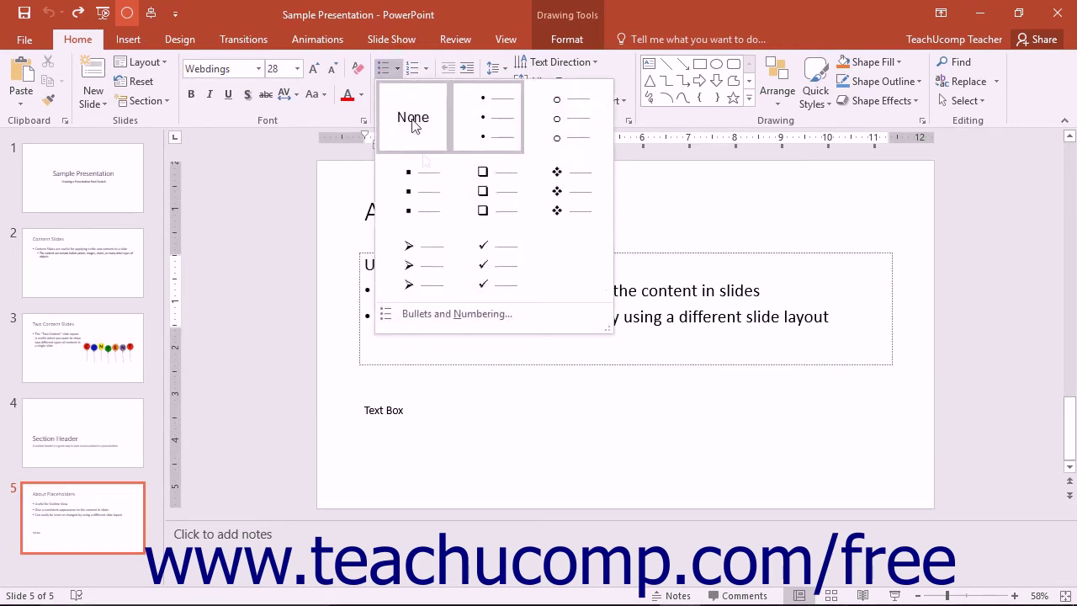
click(495, 311)
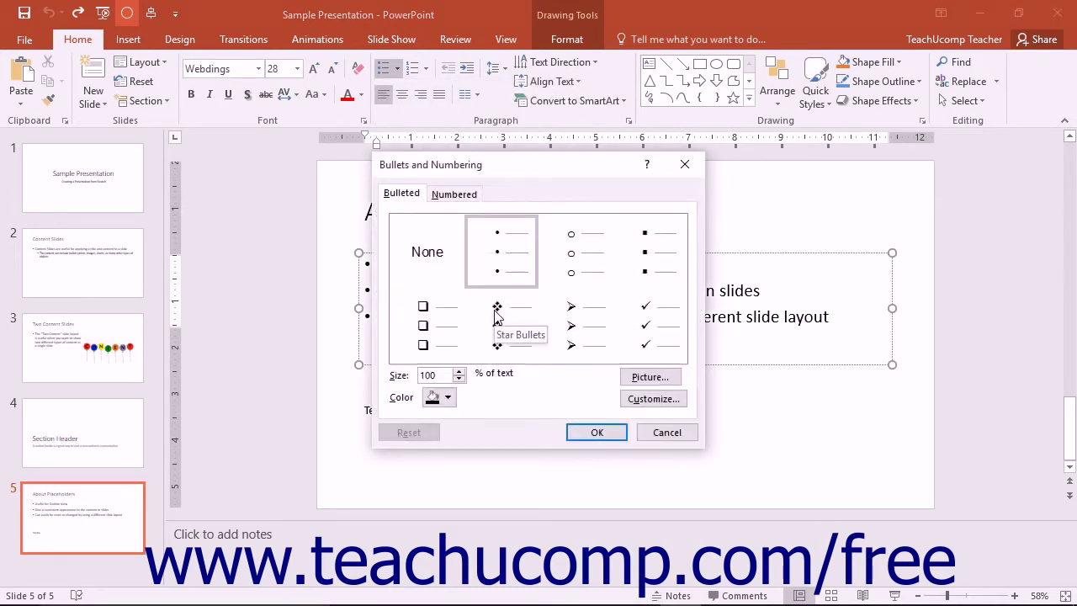
click(459, 194)
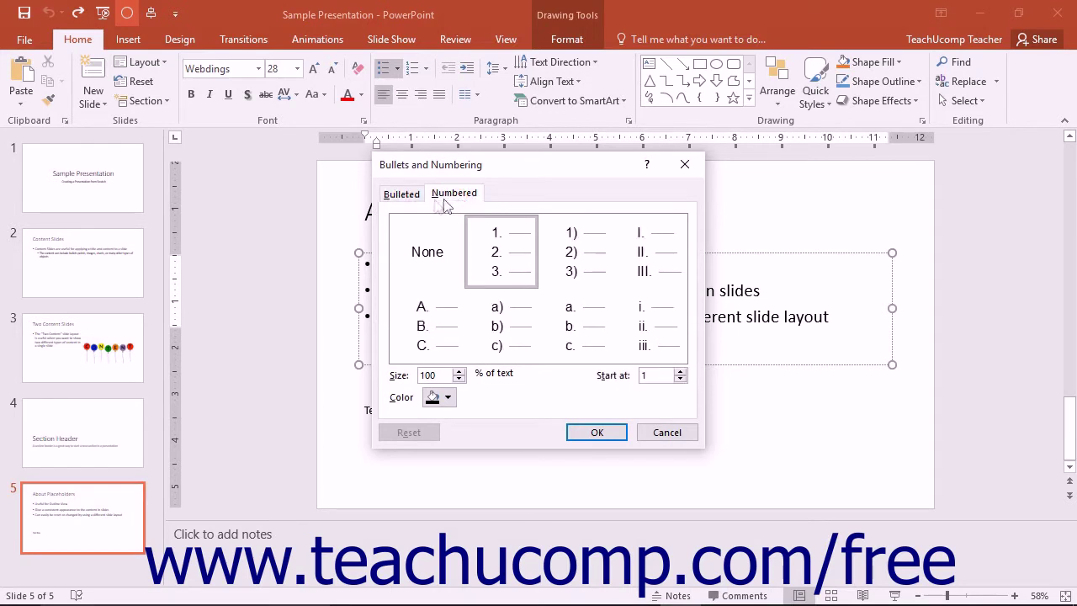
click(402, 194)
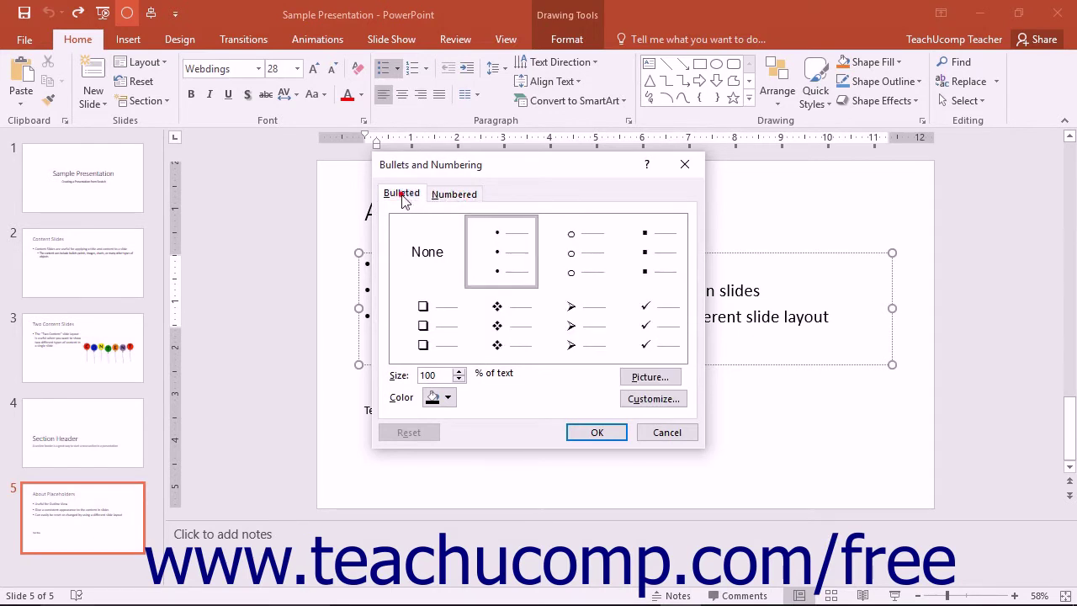
click(616, 328)
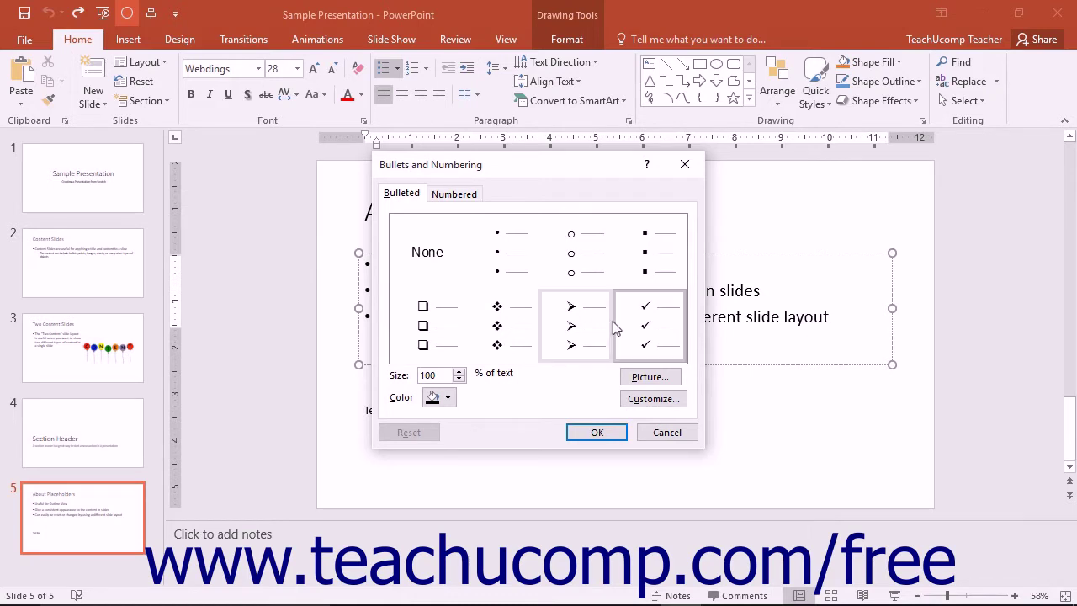
click(653, 400)
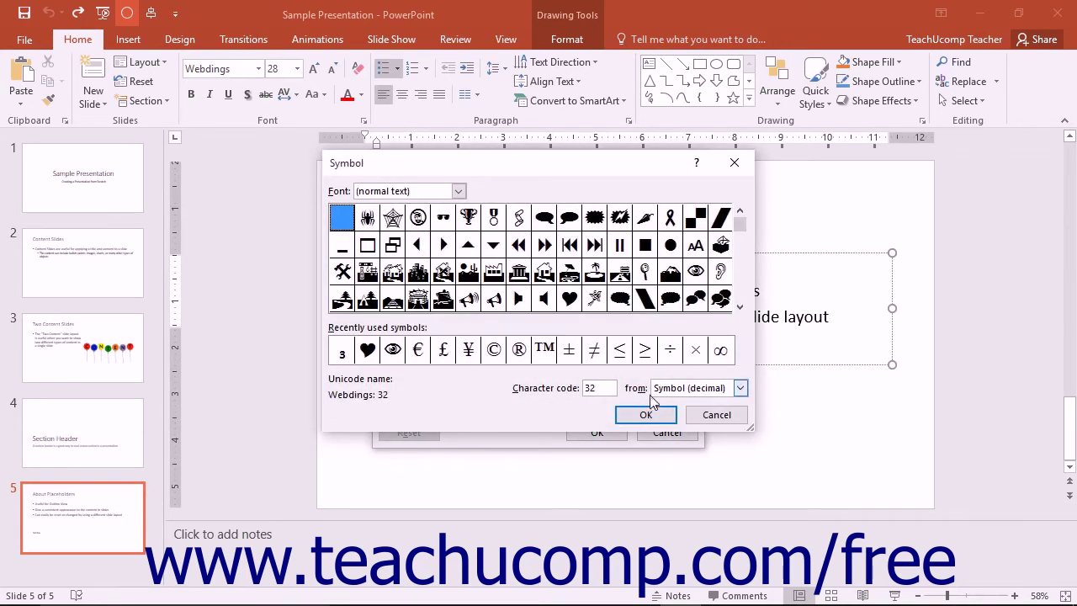
Swap the checkmark for the Webdings heart symbol (character code 89)
click(459, 191)
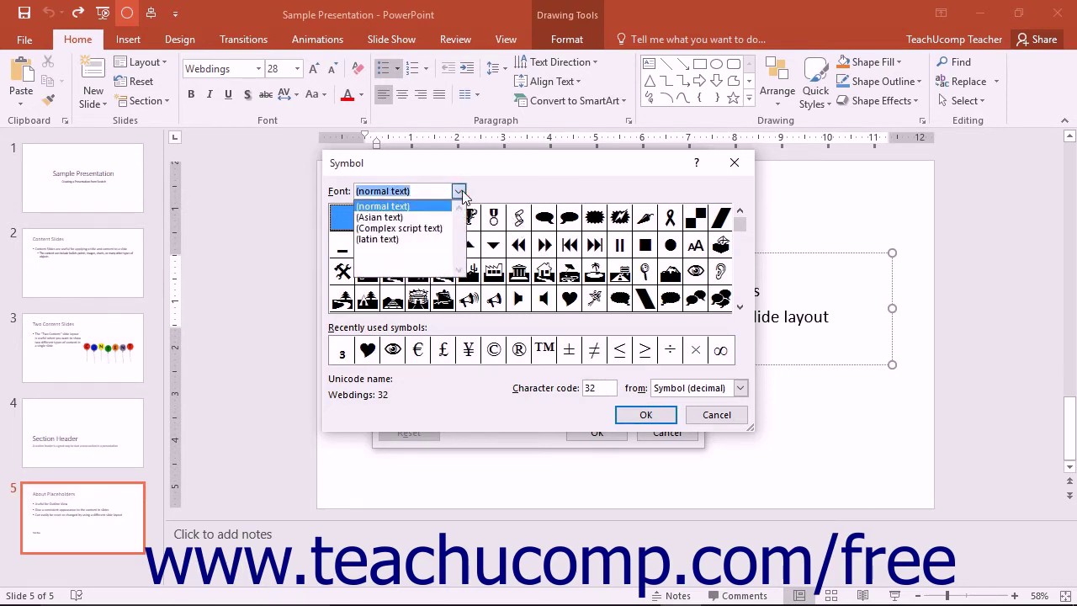
click(459, 191)
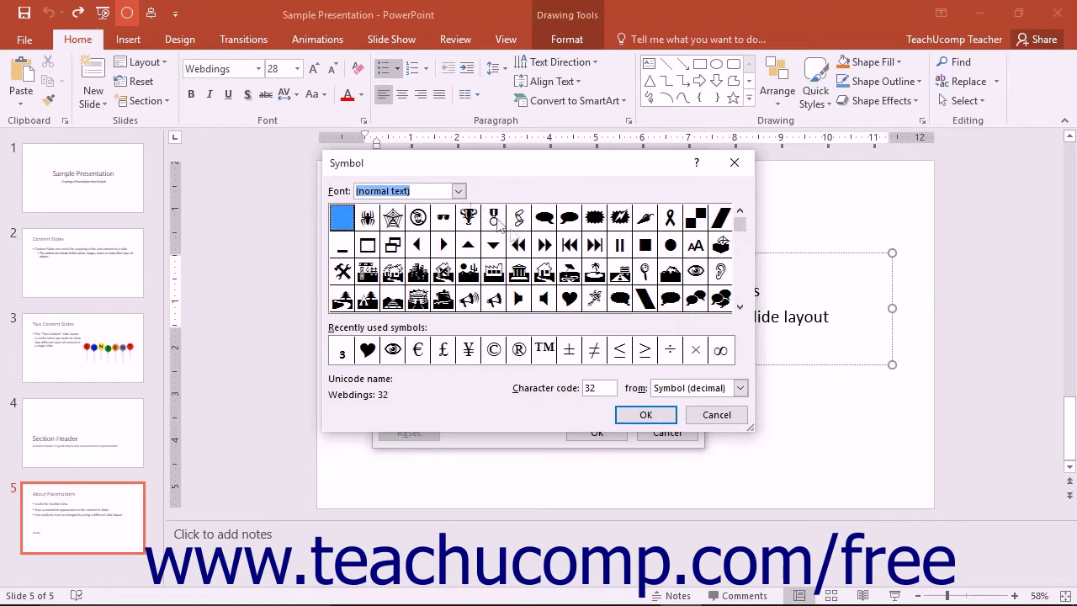
click(570, 299)
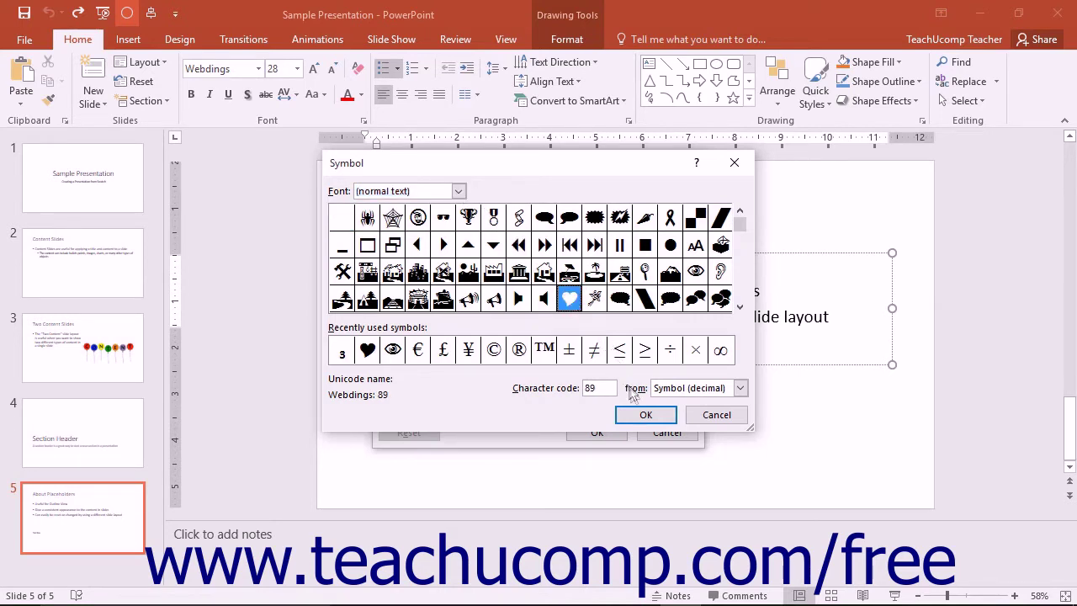
click(644, 415)
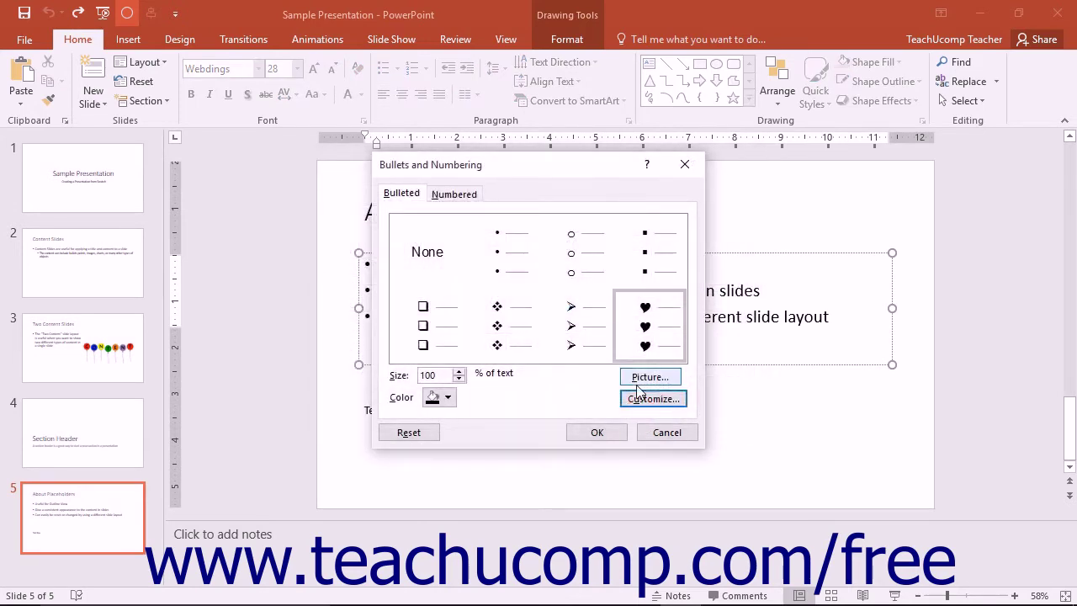
Colour the heart bullet red and apply it to the 'Useful for Outline View' line
click(441, 377)
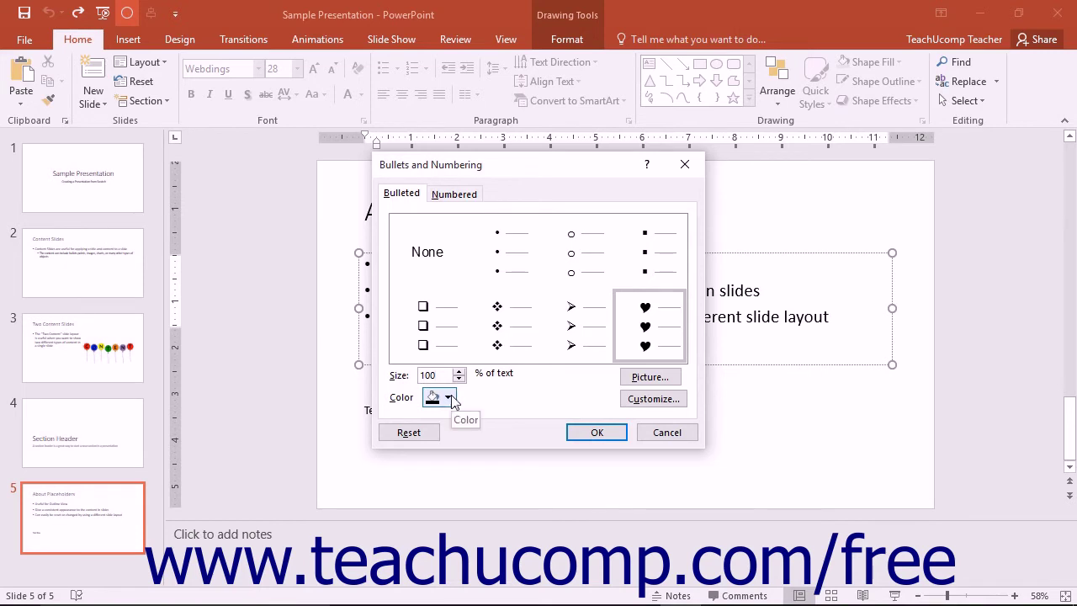
click(451, 400)
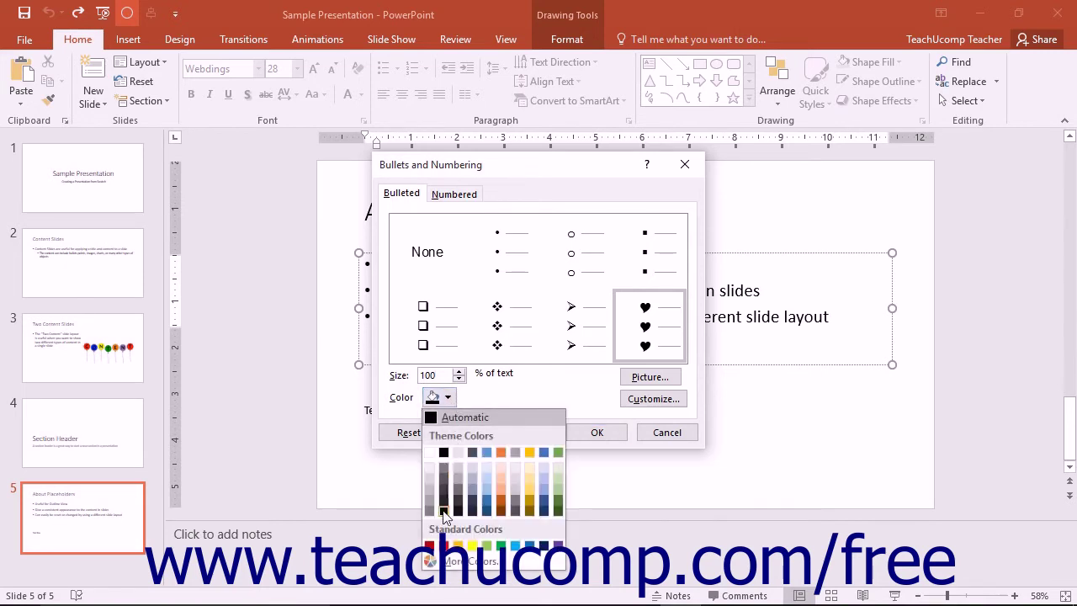
click(444, 545)
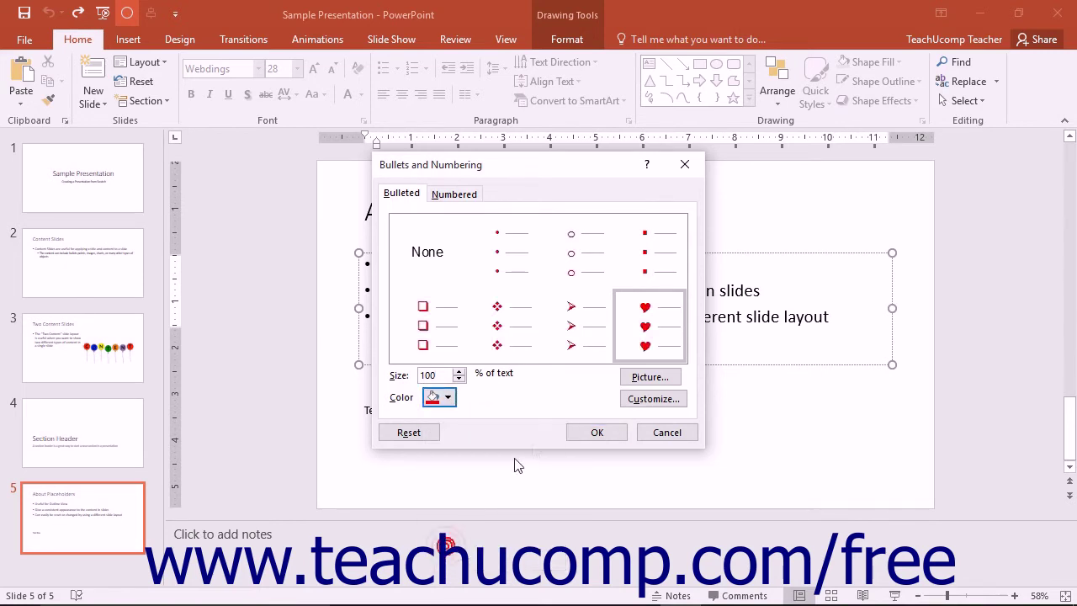
click(580, 433)
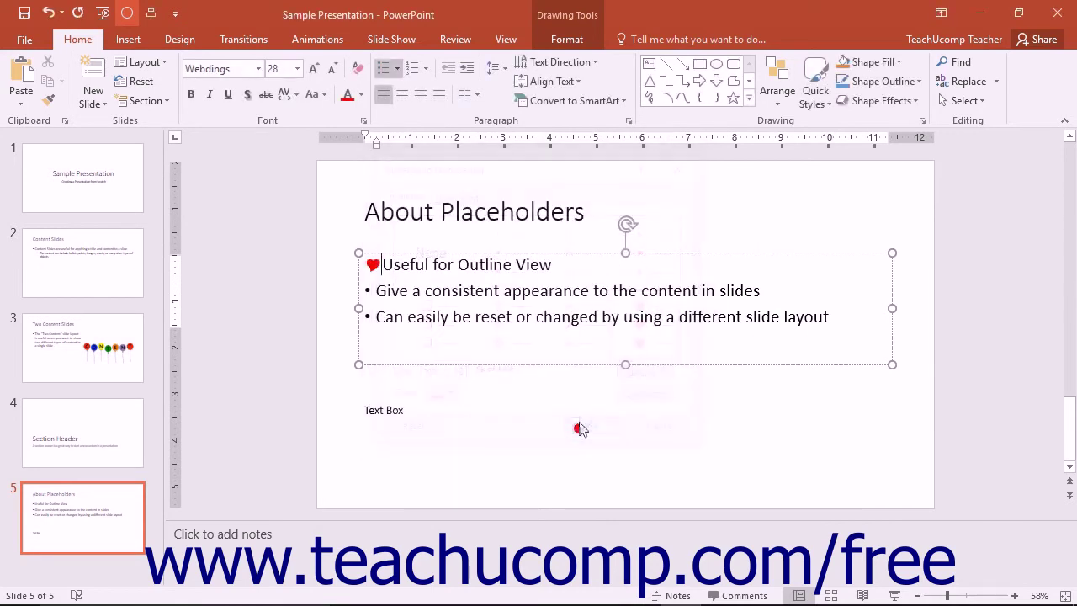
Bring up Bullets and Numbering for the second line and try the diamond bullet style
click(377, 291)
click(403, 70)
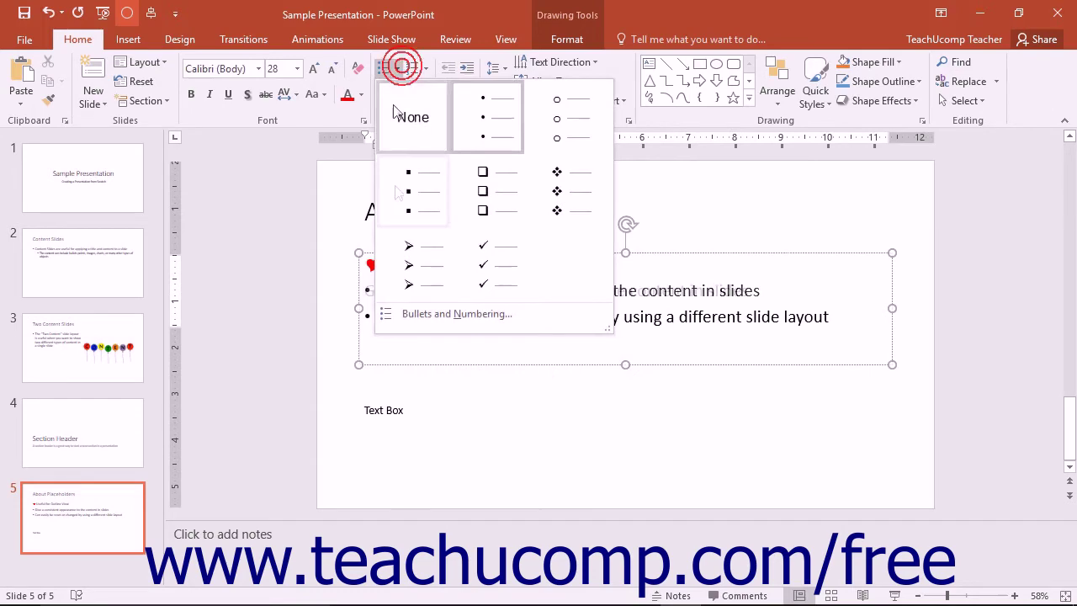
click(427, 313)
click(496, 357)
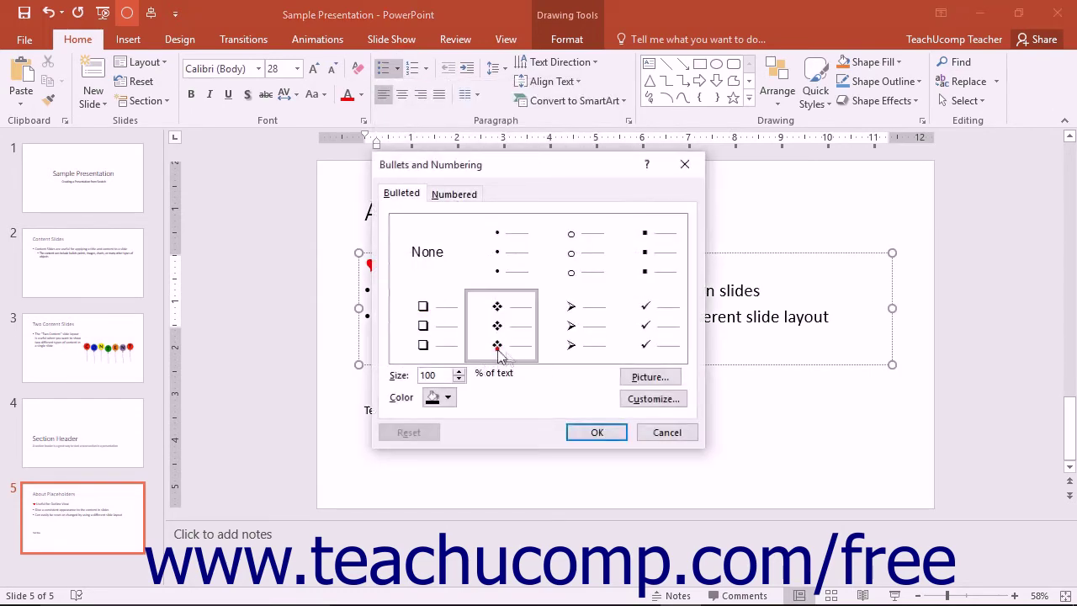
Try a Euro-Currency Sign custom bullet, then reset the bullet choices and pick a picture bullet
click(653, 398)
click(519, 303)
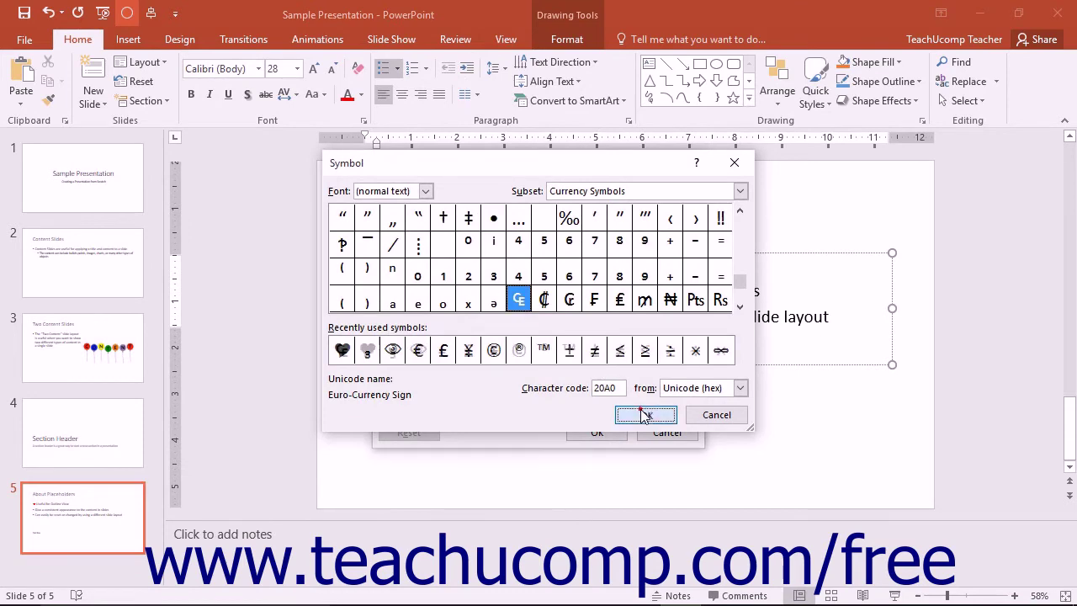
click(646, 414)
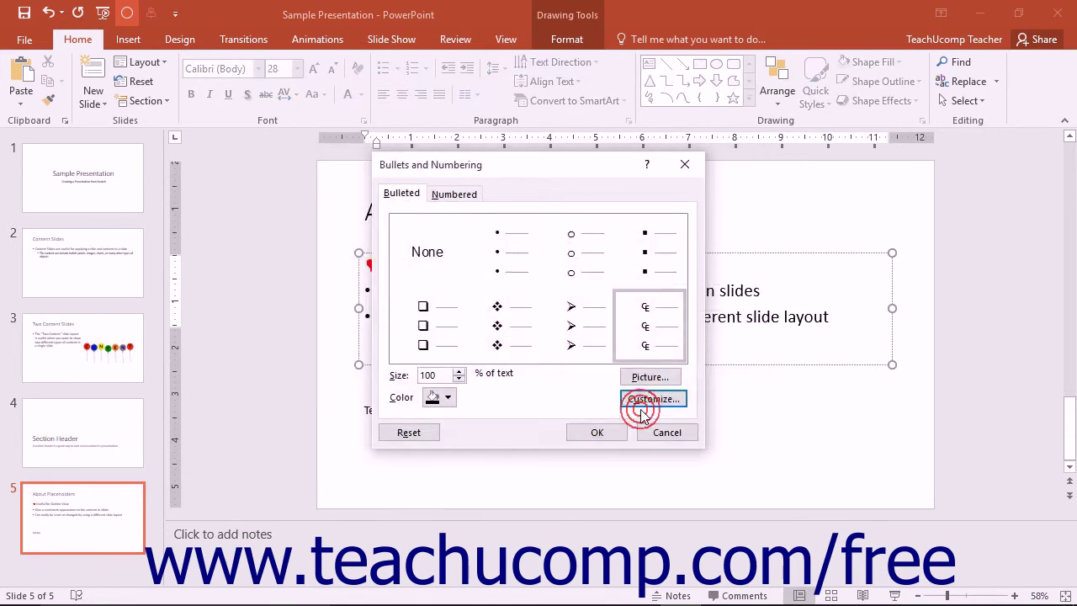
click(409, 432)
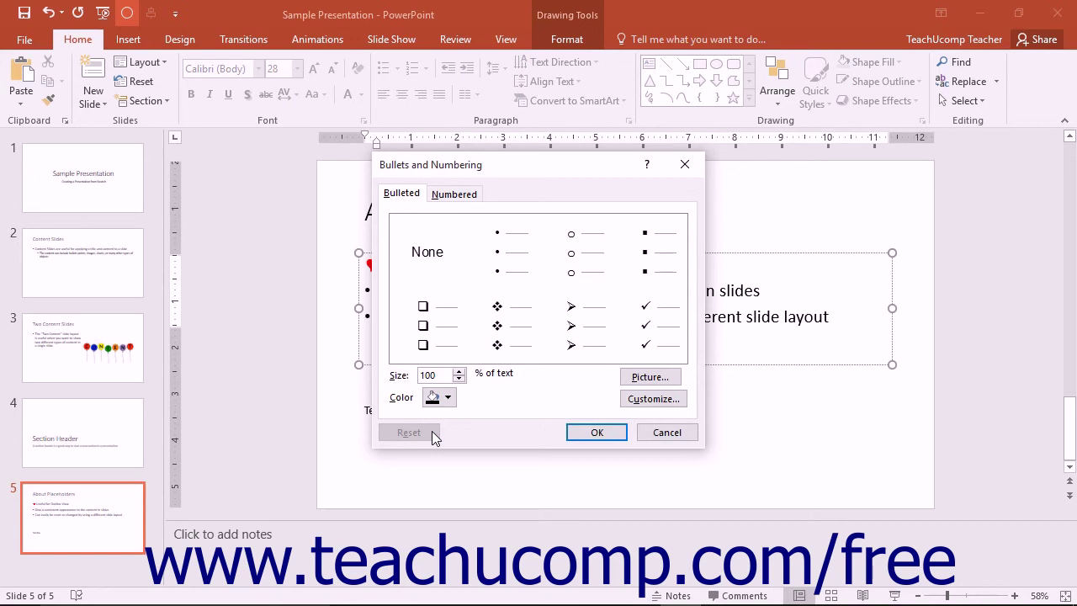
click(639, 378)
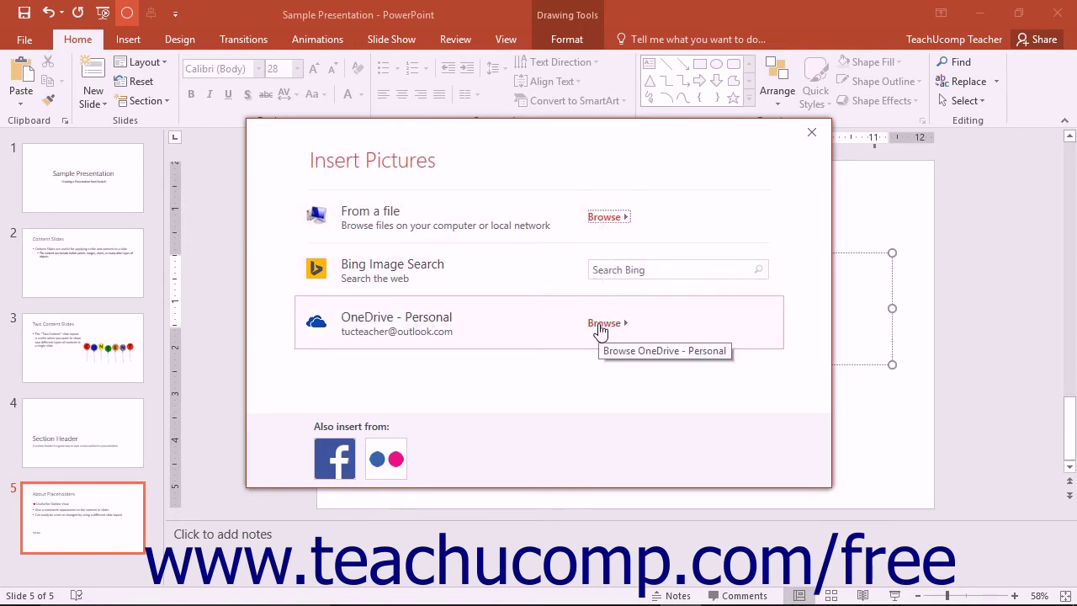
Search Bing images for 'leaf' and insert the orange maple leaf as the second line's bullet
click(613, 268)
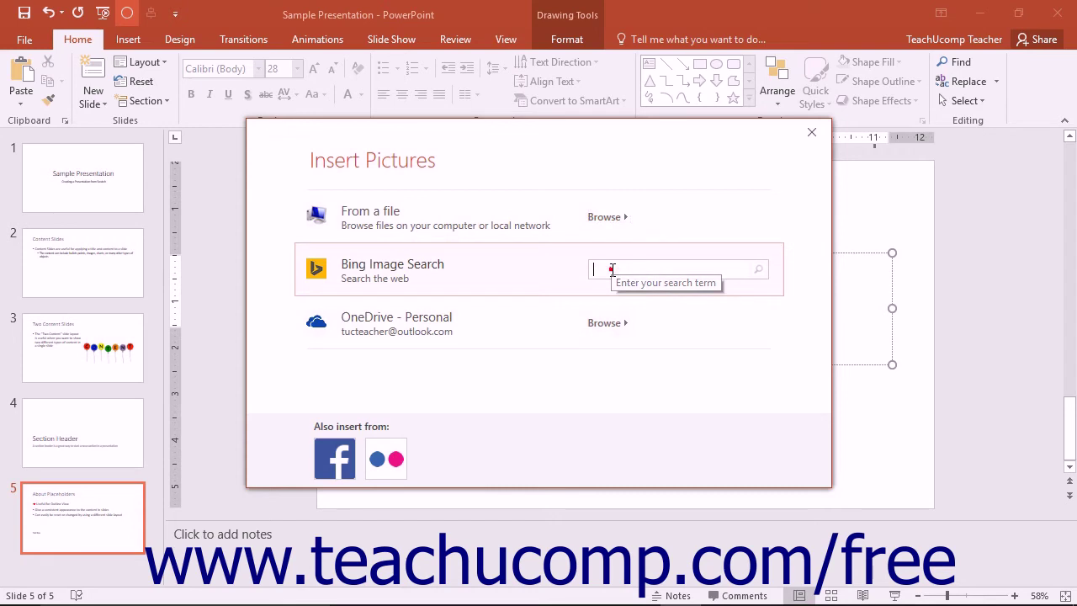
text(leaf)
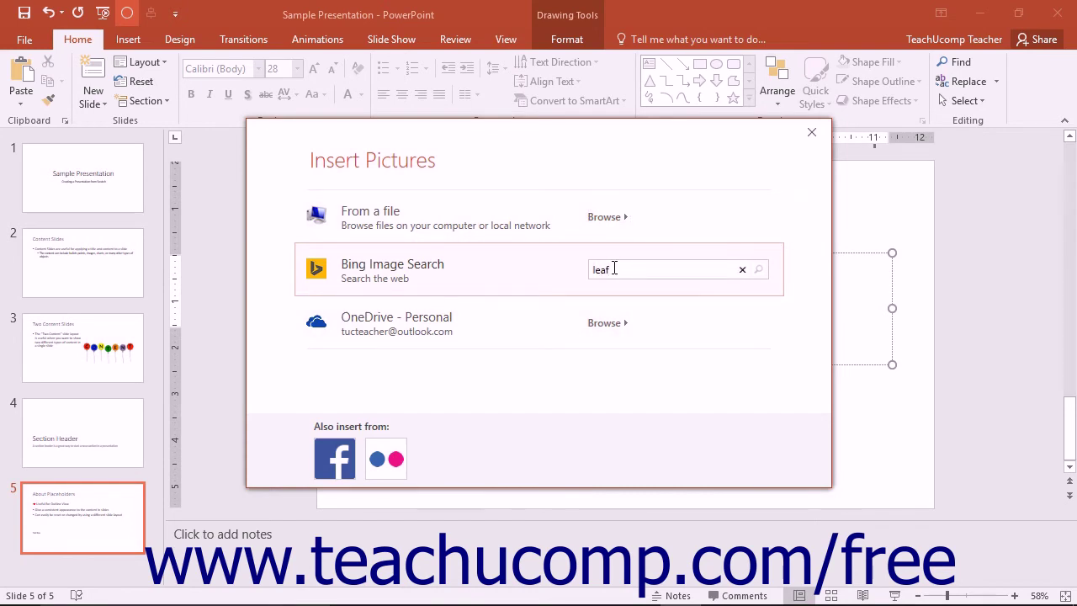
key(Return)
click(612, 283)
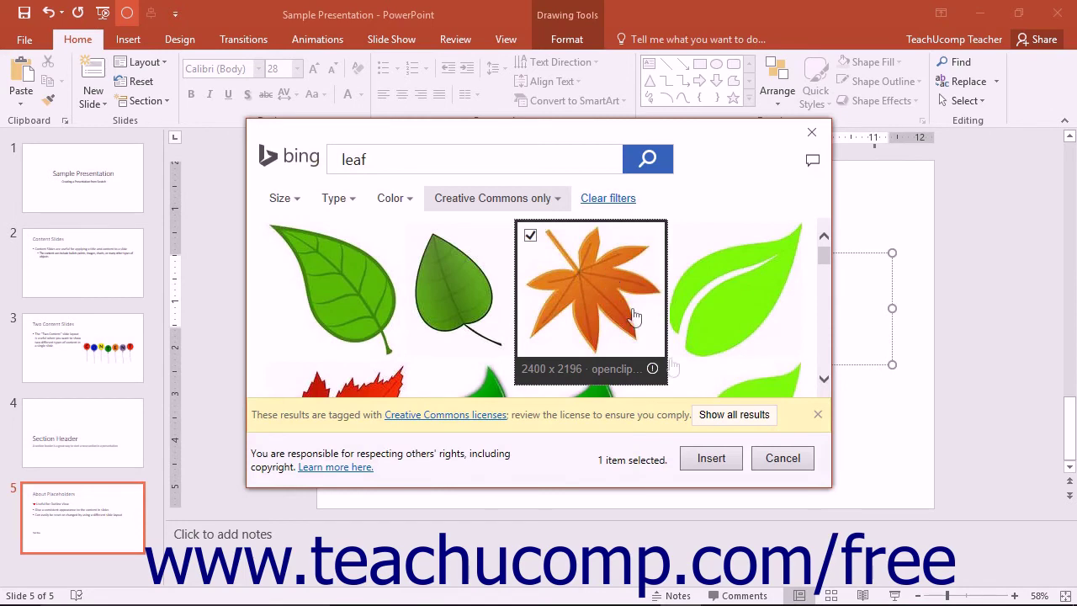
click(711, 457)
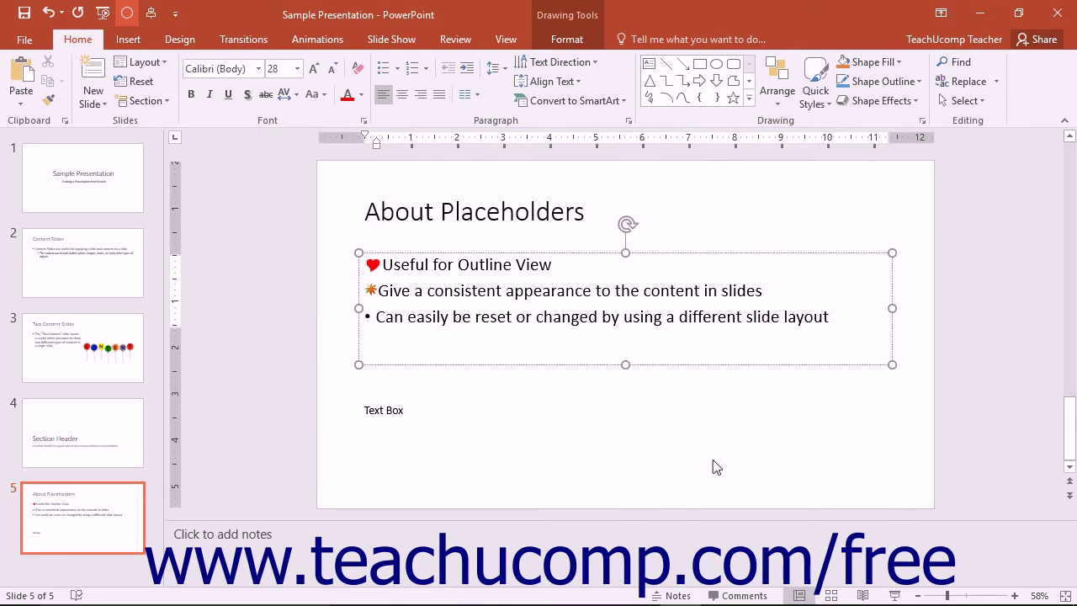
Number the third line, 'Can easily be reset…', with the 1) 2) 3) style, keeping default size and colour
click(376, 317)
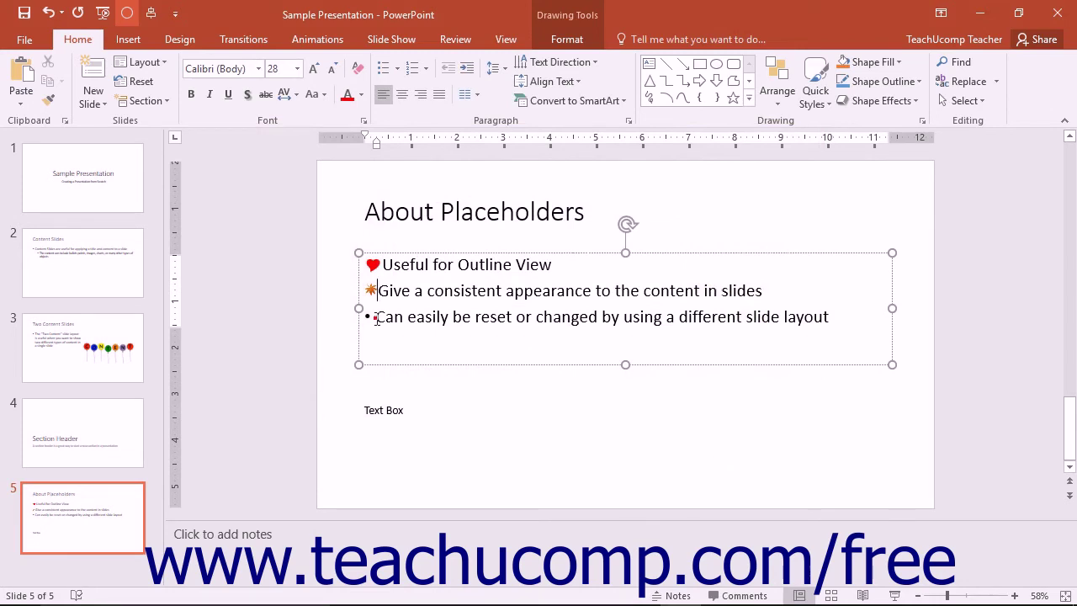
click(427, 68)
click(464, 313)
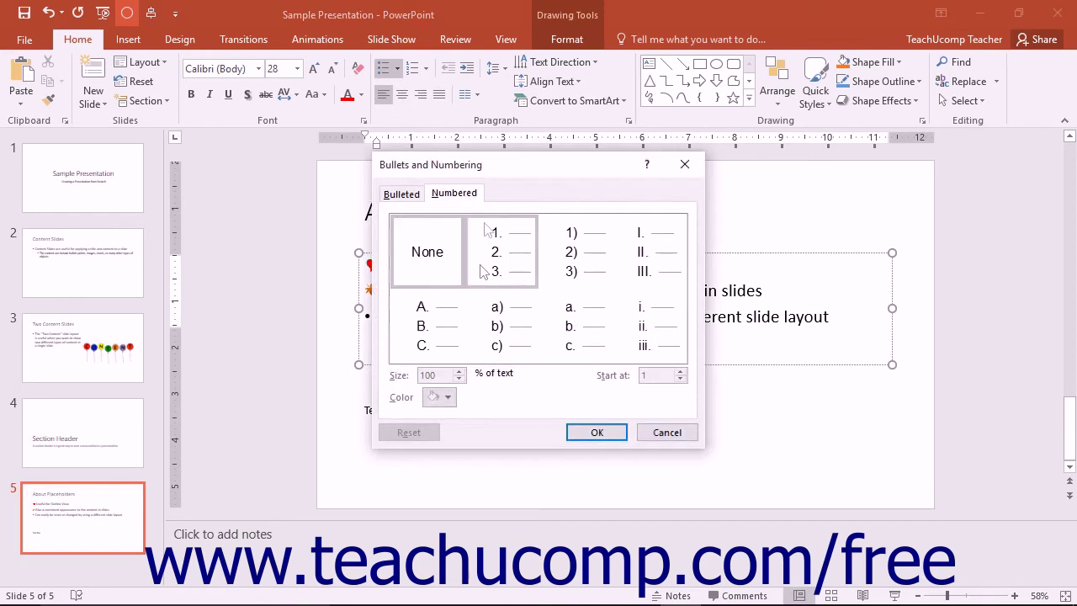
click(475, 194)
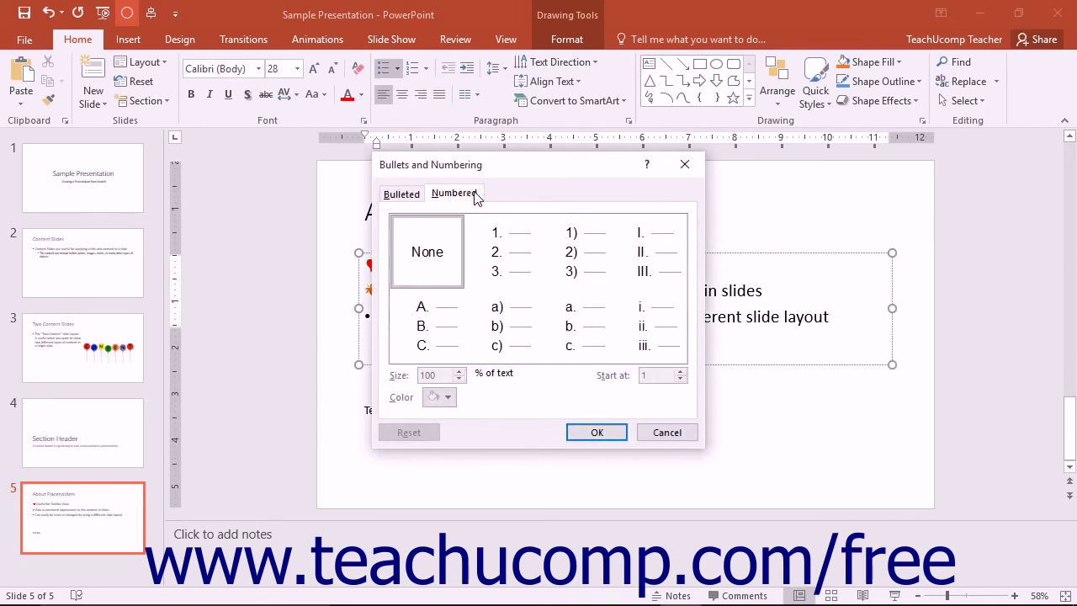
click(580, 260)
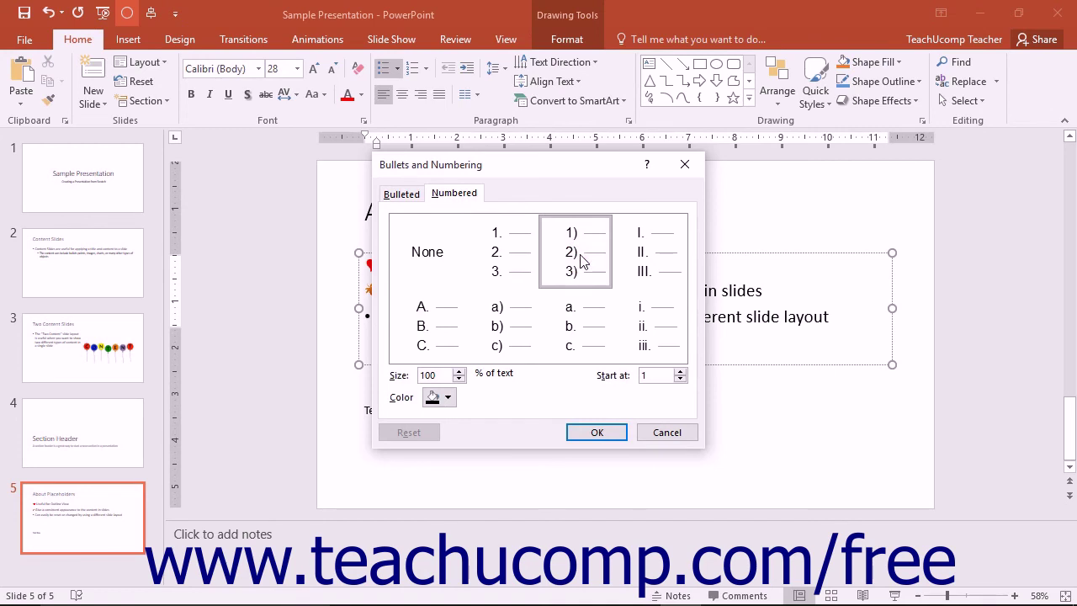
click(440, 376)
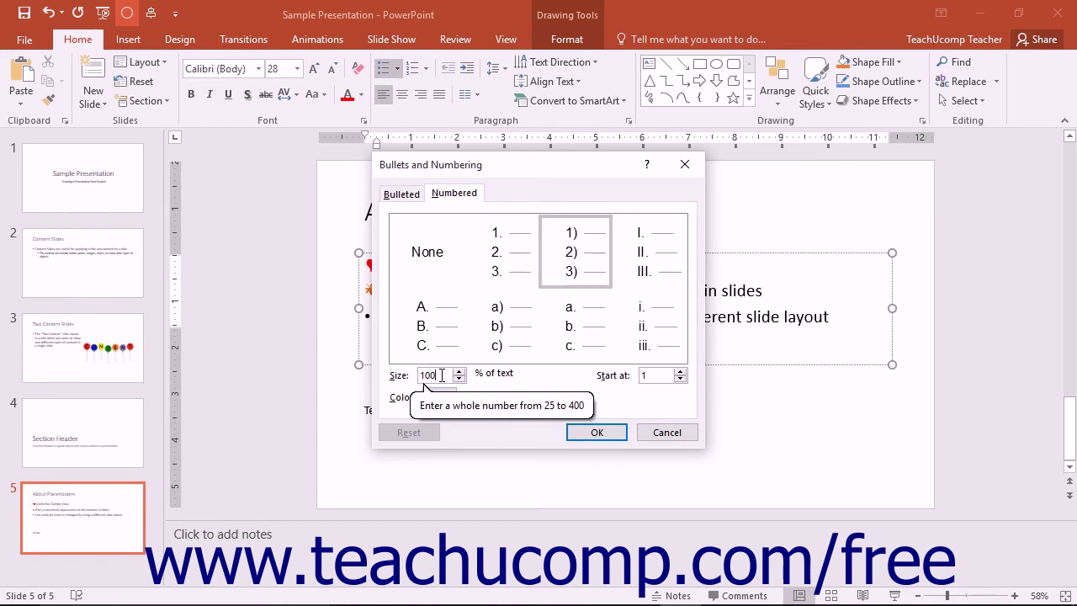
click(448, 399)
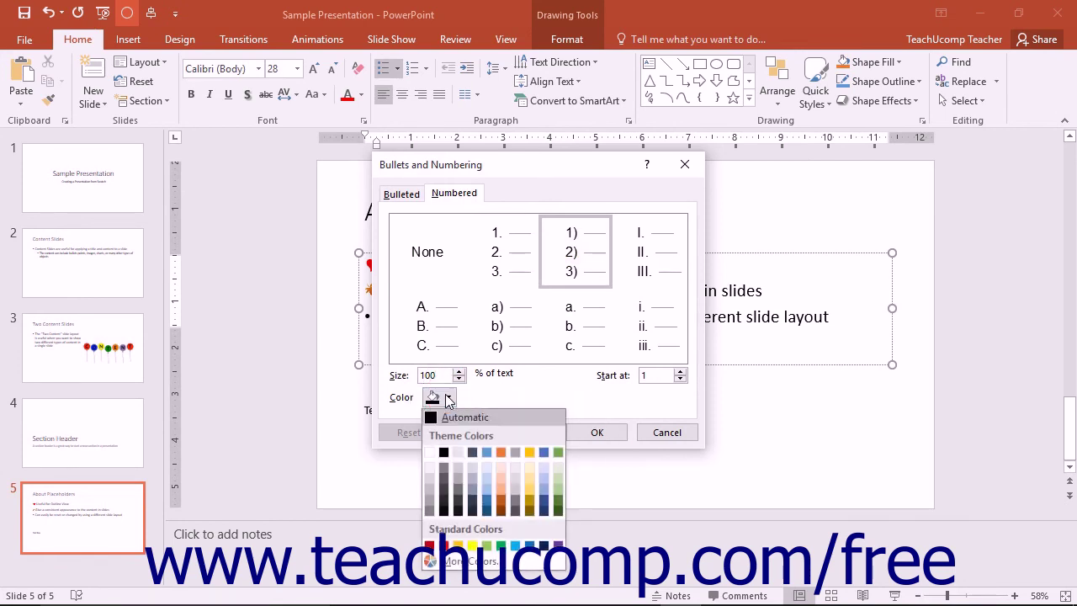
click(490, 509)
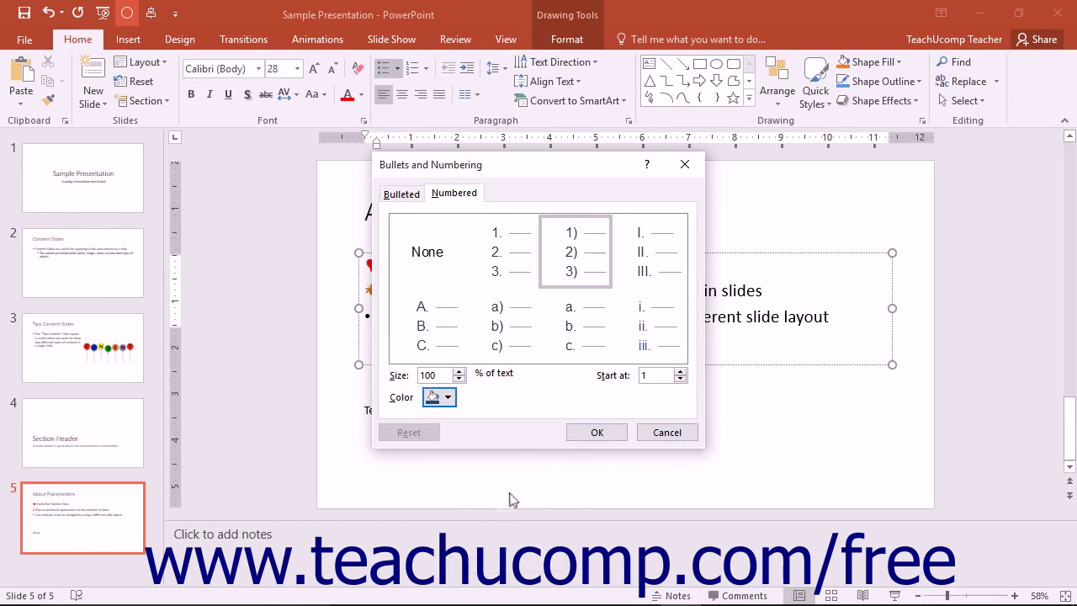
click(581, 430)
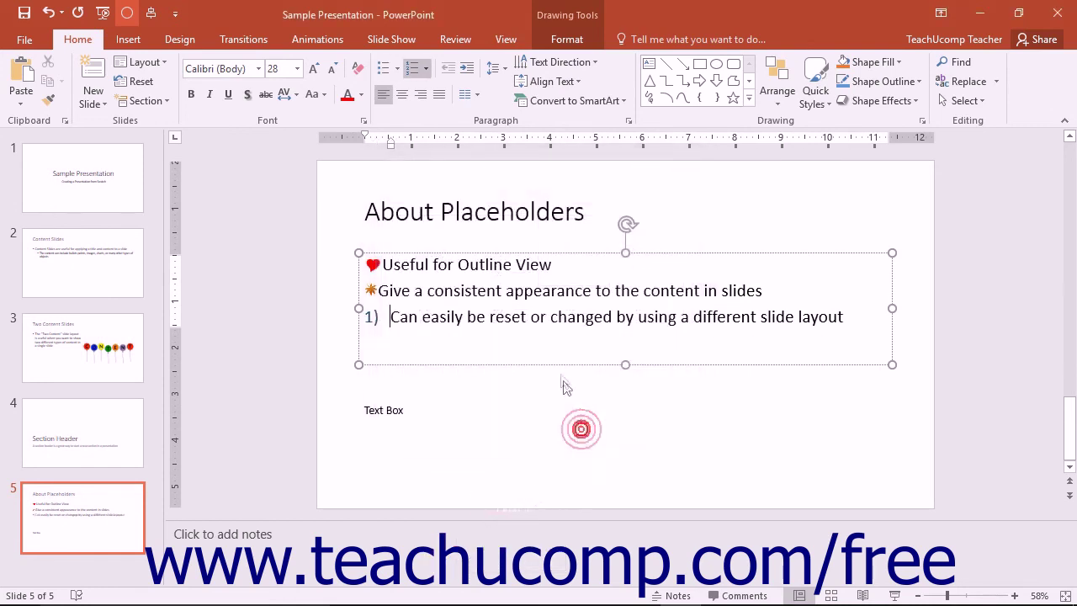